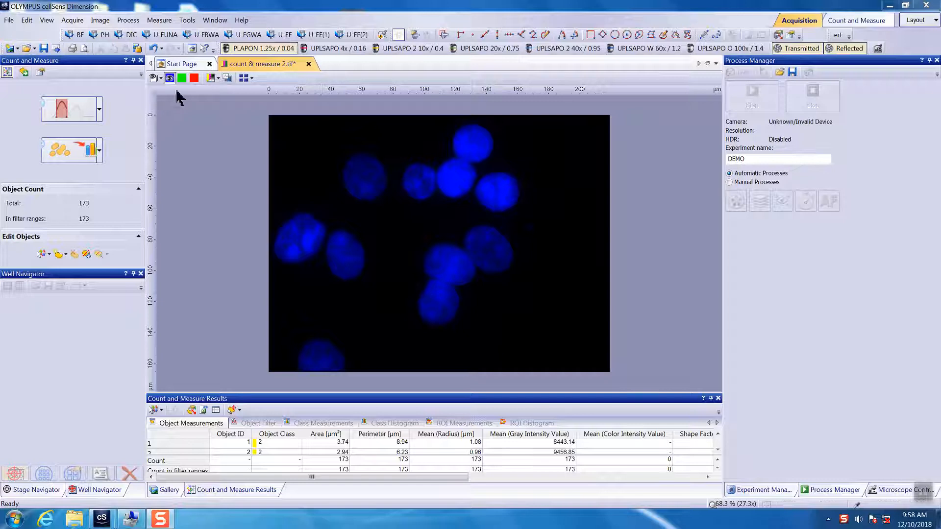
- Toggle the green and red channels on and off to compare the signals against the blue nuclei
click(182, 78)
click(194, 78)
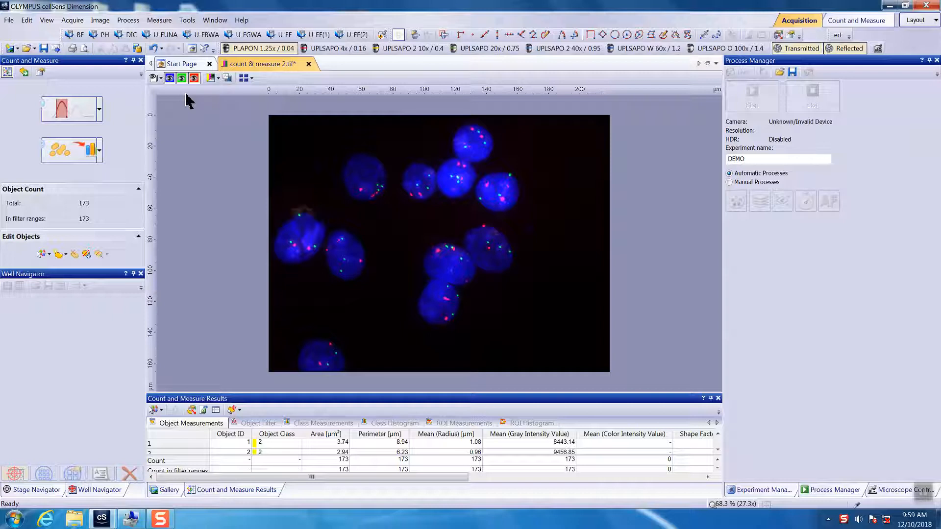
click(181, 78)
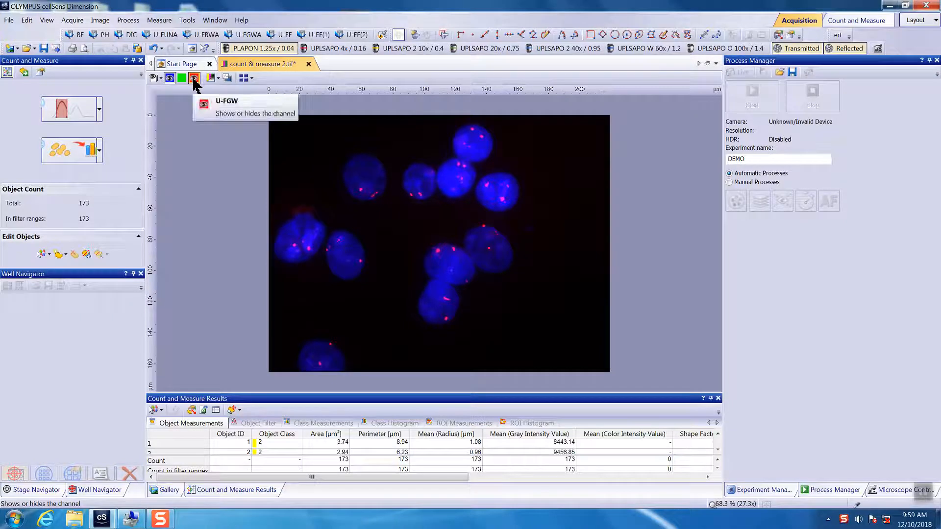
click(194, 78)
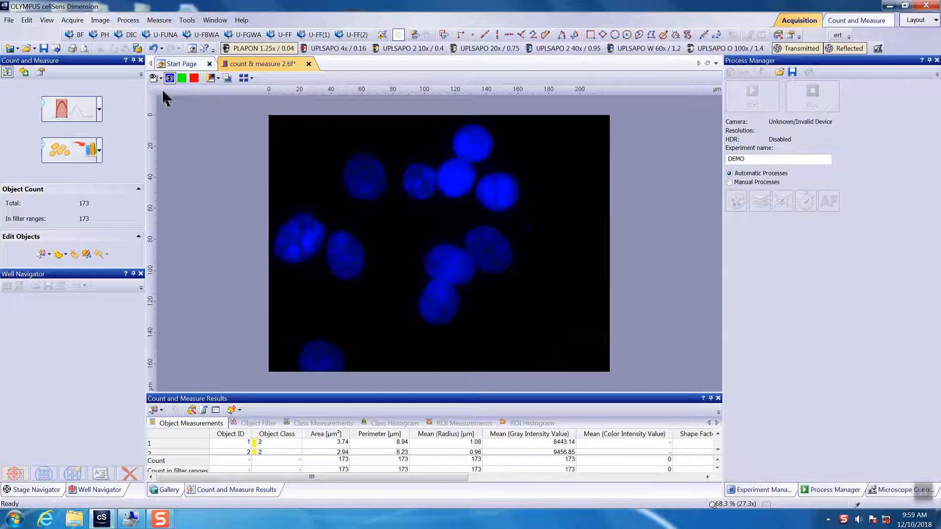
- Open Manual Threshold, select the U-FBW channel and rename its phase to singal2
click(100, 117)
click(110, 149)
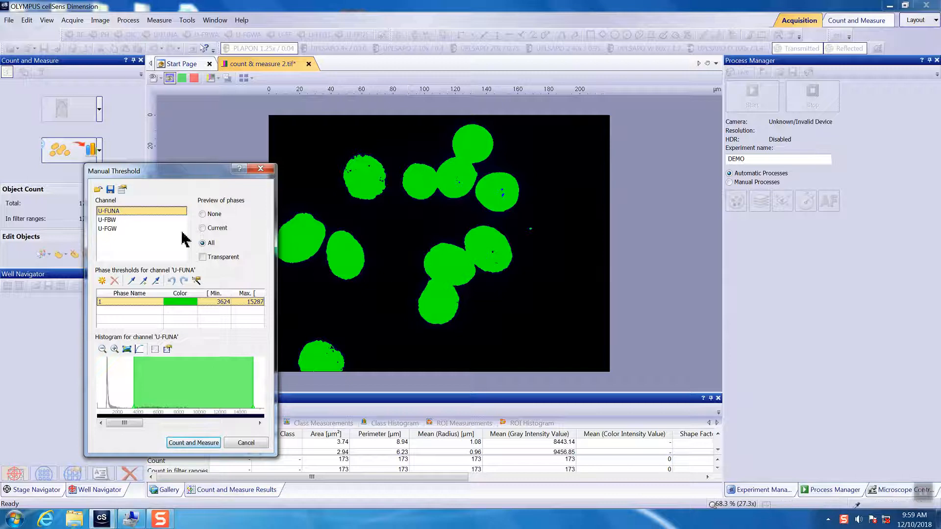
click(107, 220)
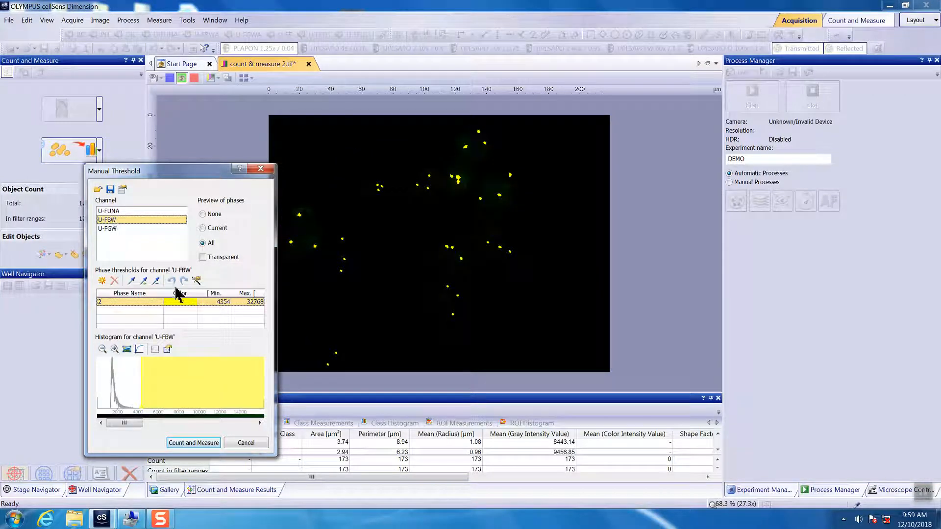
click(106, 304)
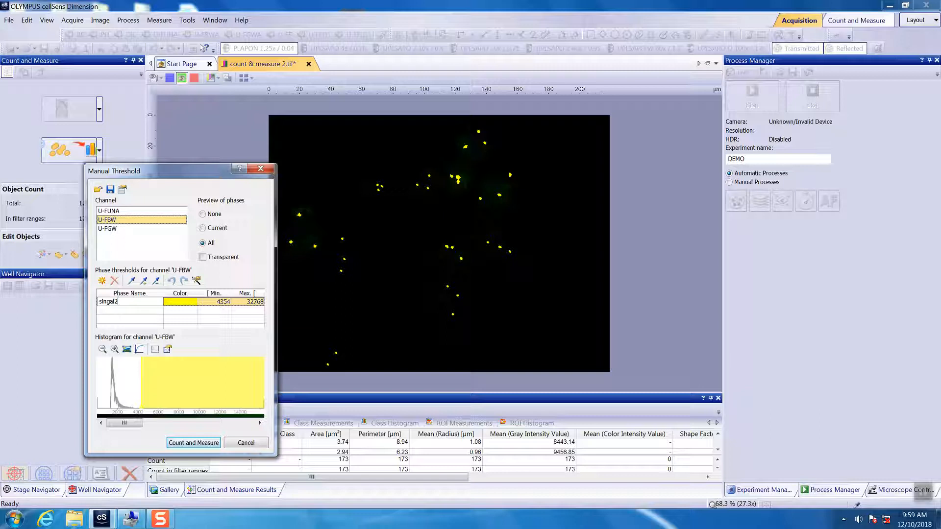
- Raise the U-FBW threshold range to a minimum of 6362 and maximum of 32804 on the histogram
click(154, 385)
drag(152, 421, 131, 422)
drag(109, 385, 129, 385)
scroll(454, 202, up, 1)
scroll(454, 202, up, 5)
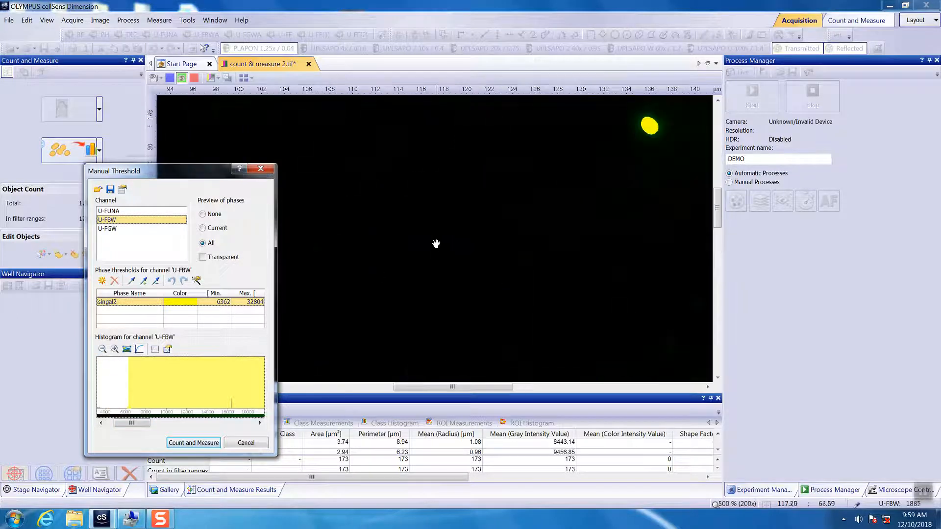
scroll(373, 222, down, 1)
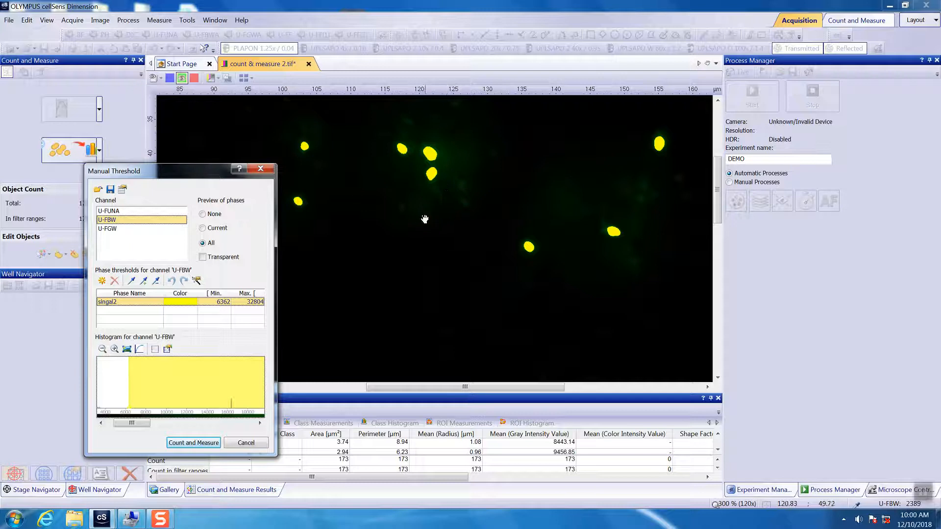
scroll(425, 219, down, 2)
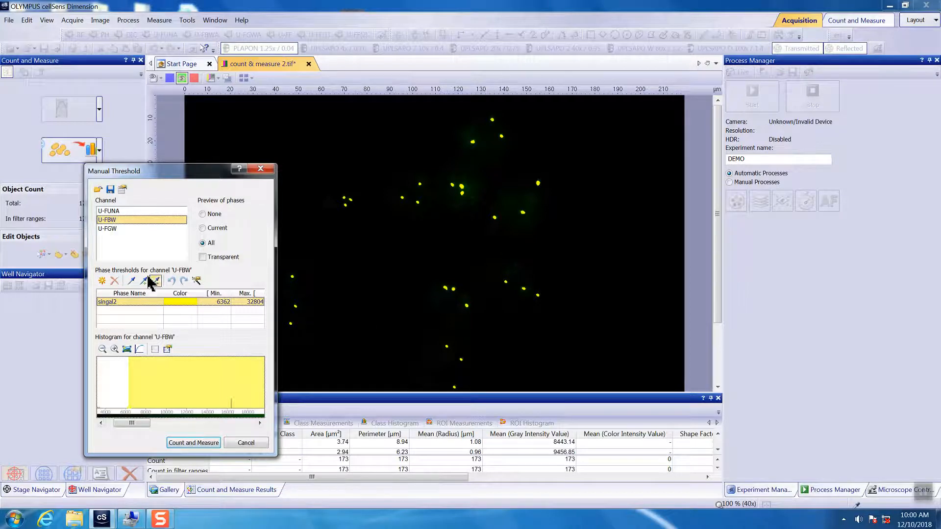
- Select the U-FGW channel and narrow its threshold range to 3861–7614 on the histogram
click(116, 229)
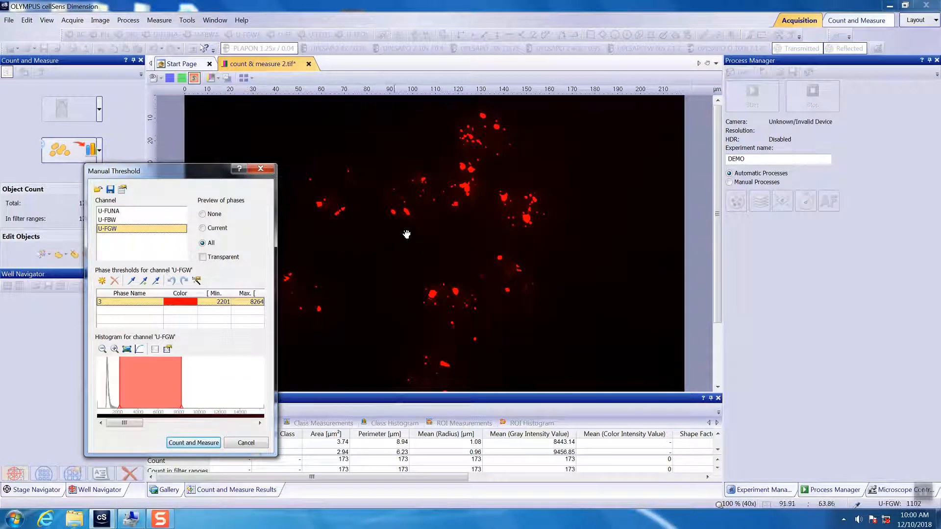
scroll(406, 234, up, 5)
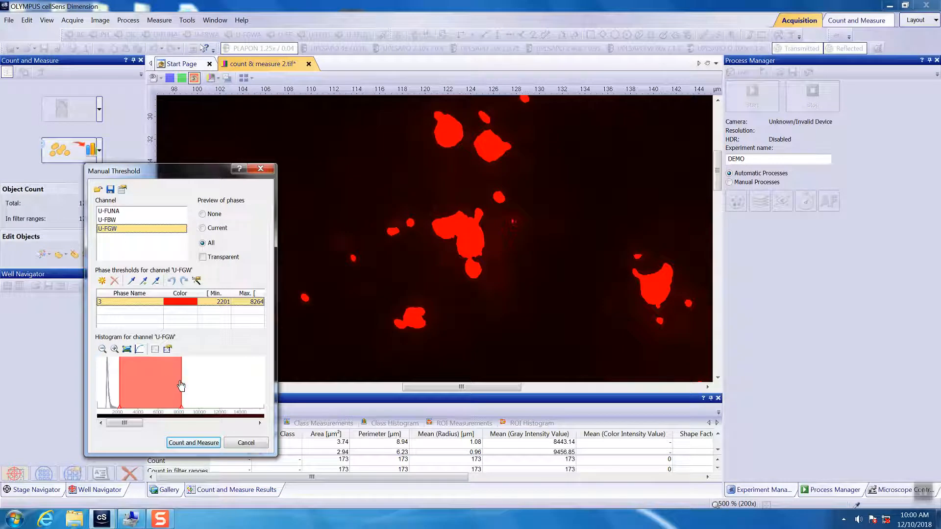
drag(181, 380, 138, 387)
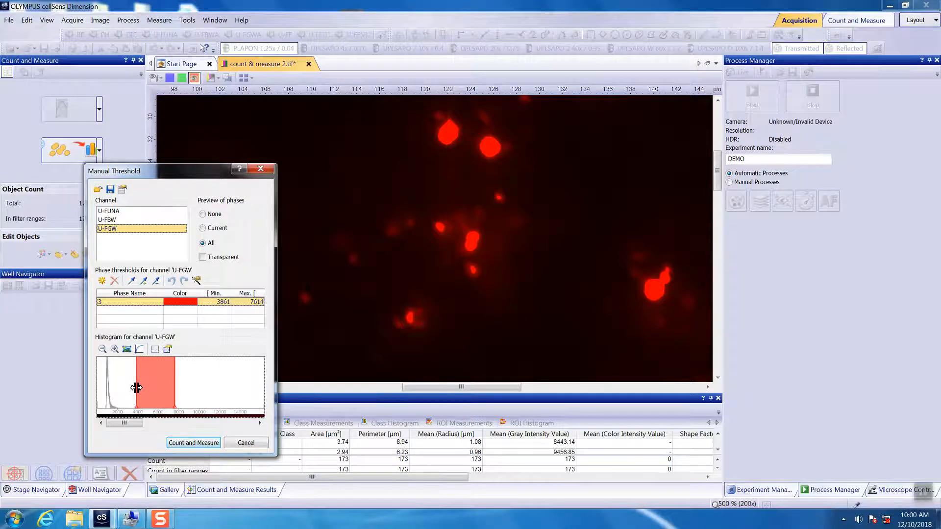
- Adjust the U-FGW minimum threshold to 2346 while zooming the image to check the red spots
scroll(477, 198, down, 5)
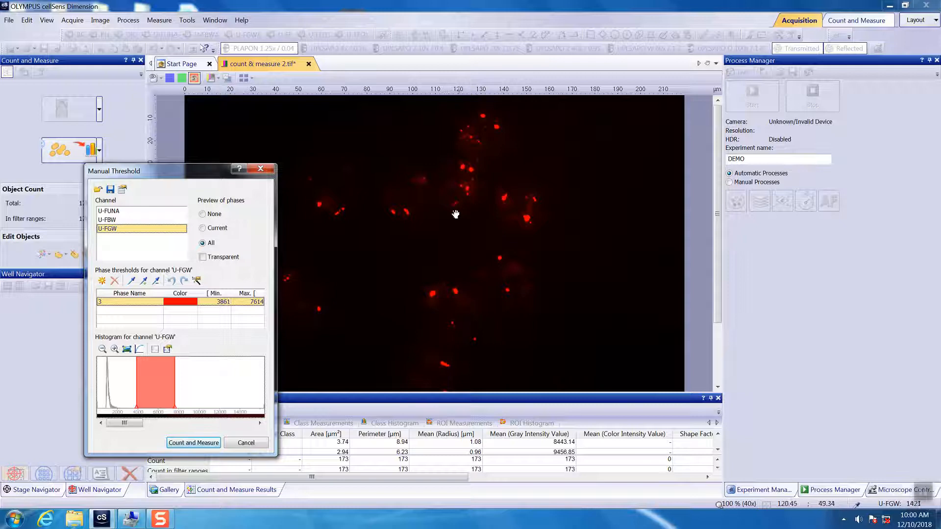
scroll(435, 237, up, 3)
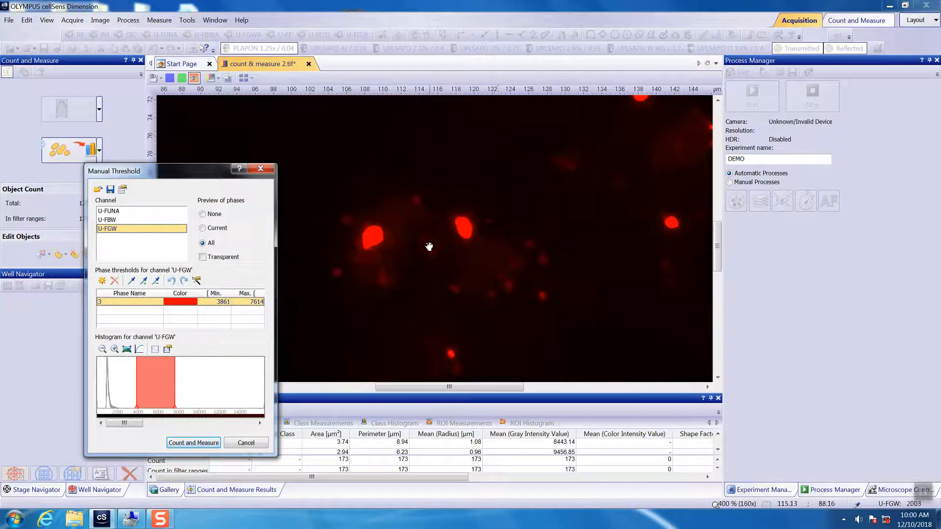
scroll(465, 239, down, 3)
scroll(441, 227, up, 3)
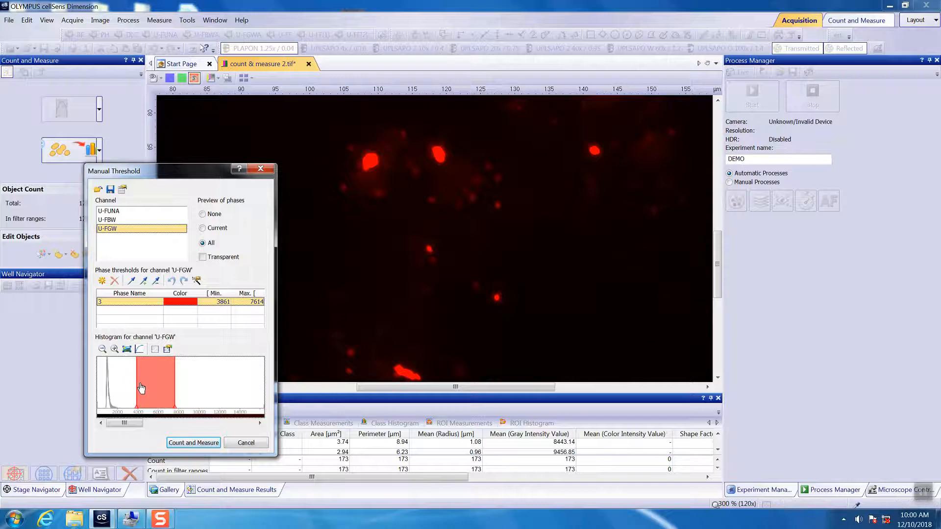
drag(135, 384, 117, 389)
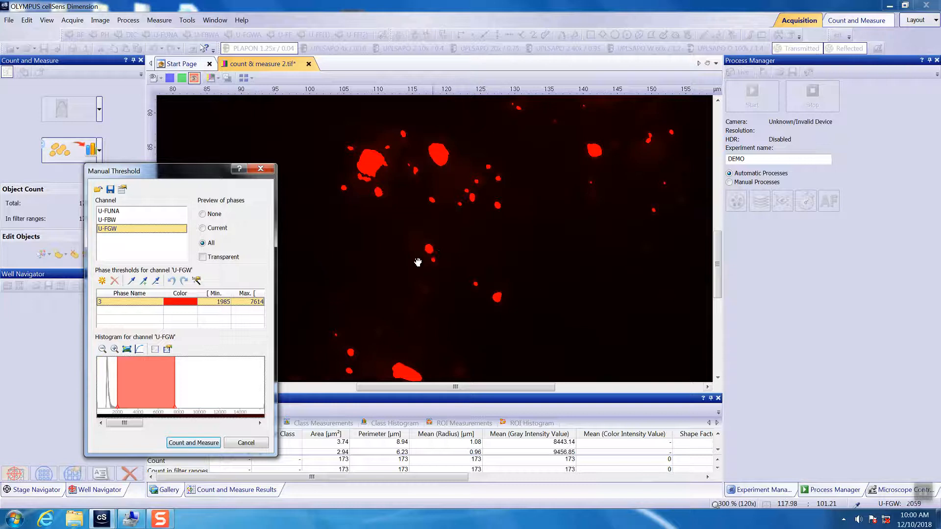
scroll(444, 283, down, 2)
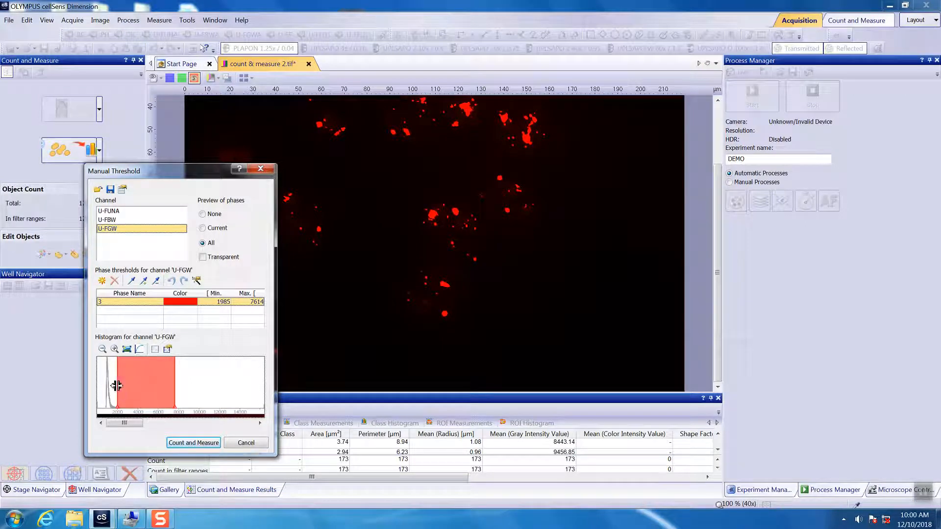
drag(117, 386, 121, 387)
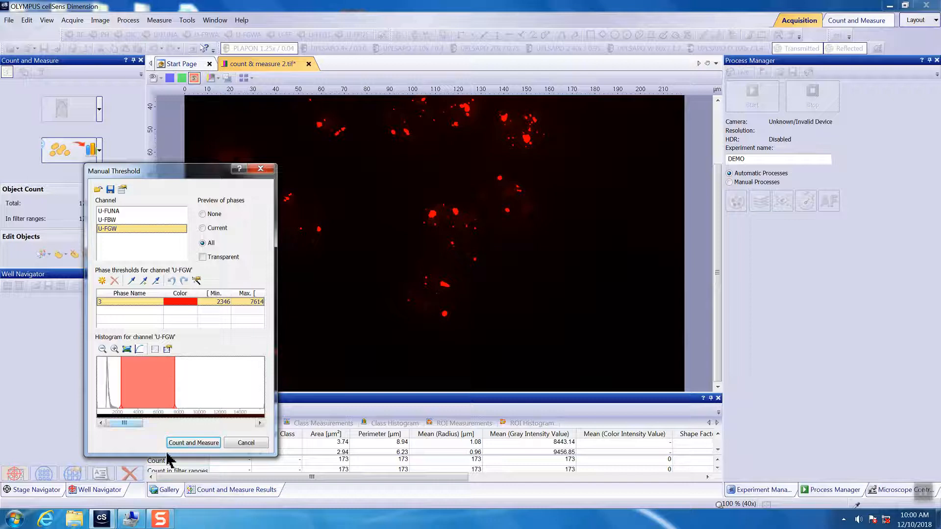
- Run Count and Measure and confirm overwriting the previously detected objects
click(194, 443)
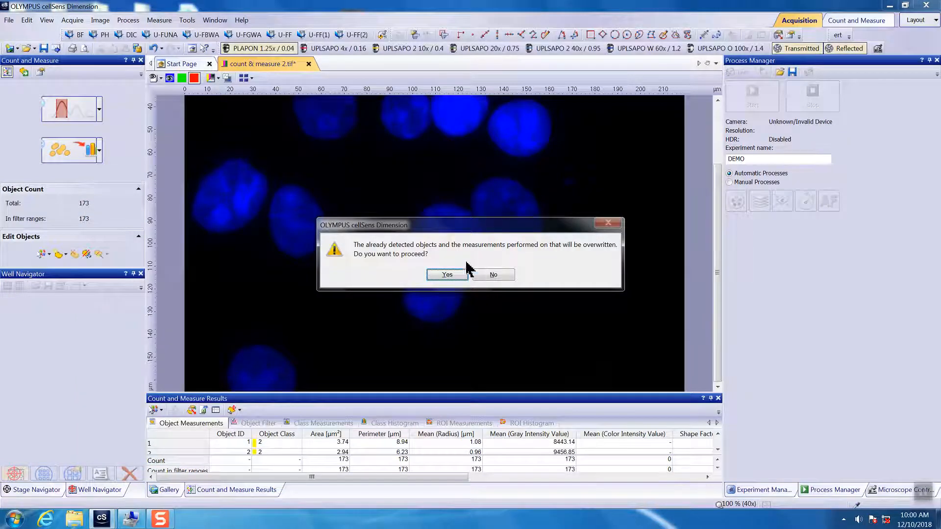
click(458, 274)
scroll(482, 332, down, 1)
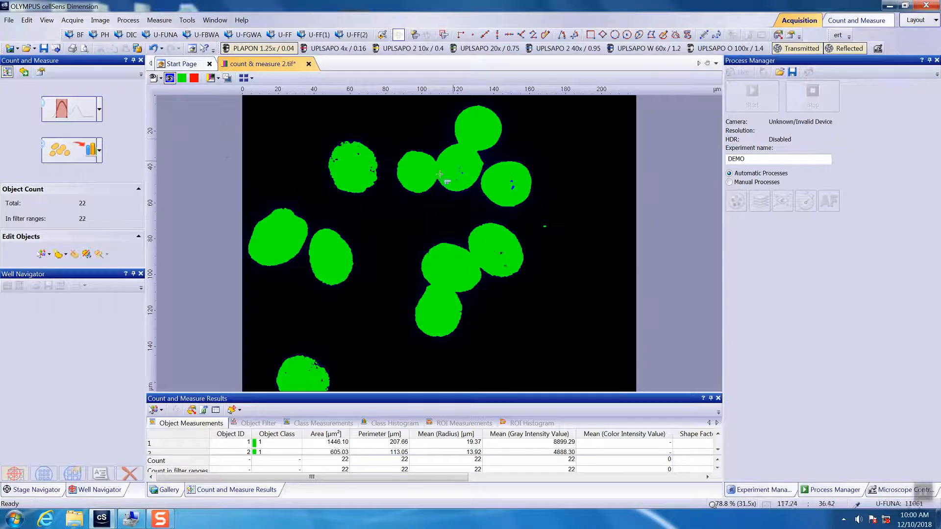
- In the detection options, enable Fill holes and set the minimum object size to 150 pixels
click(101, 156)
click(135, 204)
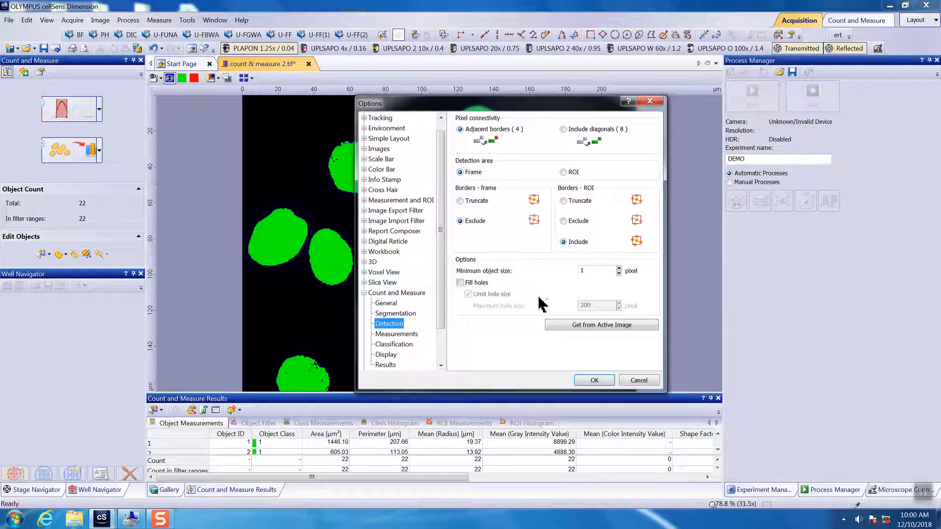
click(460, 283)
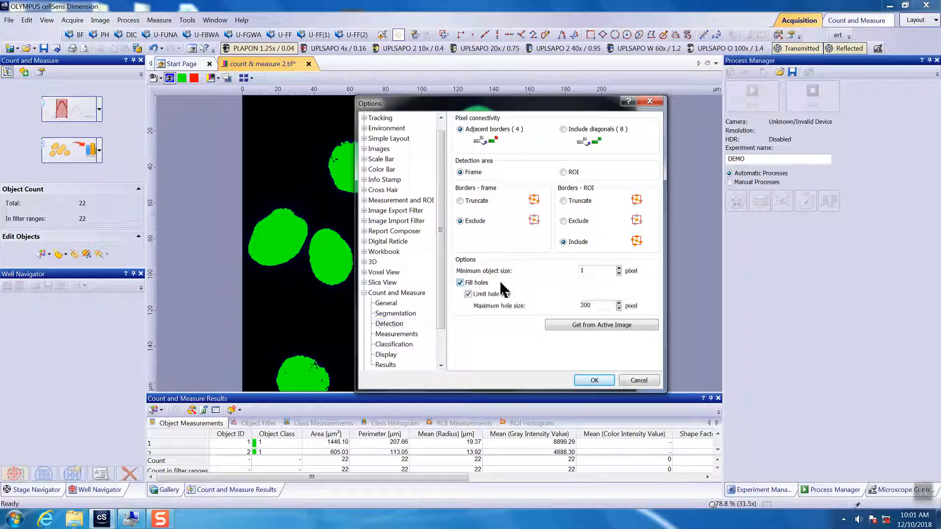
double_click(596, 273)
click(591, 380)
- Rerun Count and Measure, confirming that existing results are overwritten
click(73, 152)
click(455, 275)
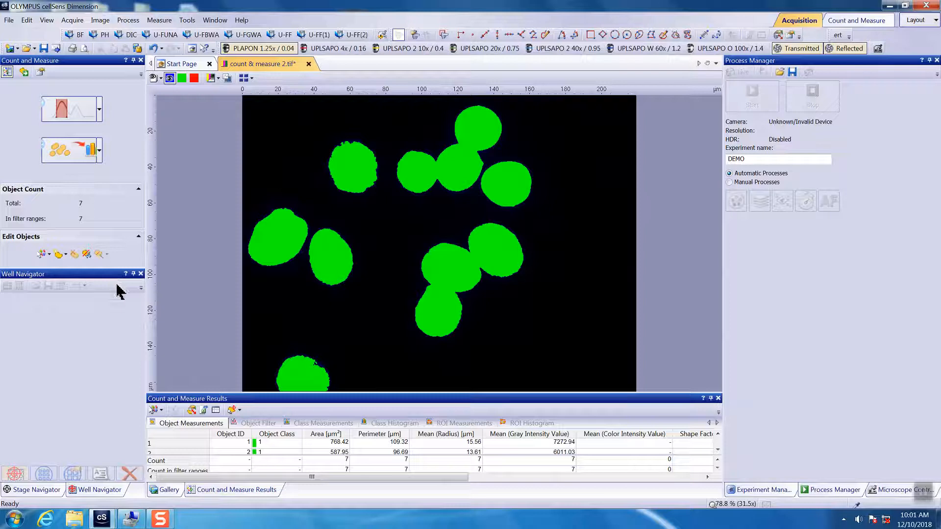
- Separate the touching nuclei into individual objects and select all detected objects
click(65, 254)
click(68, 269)
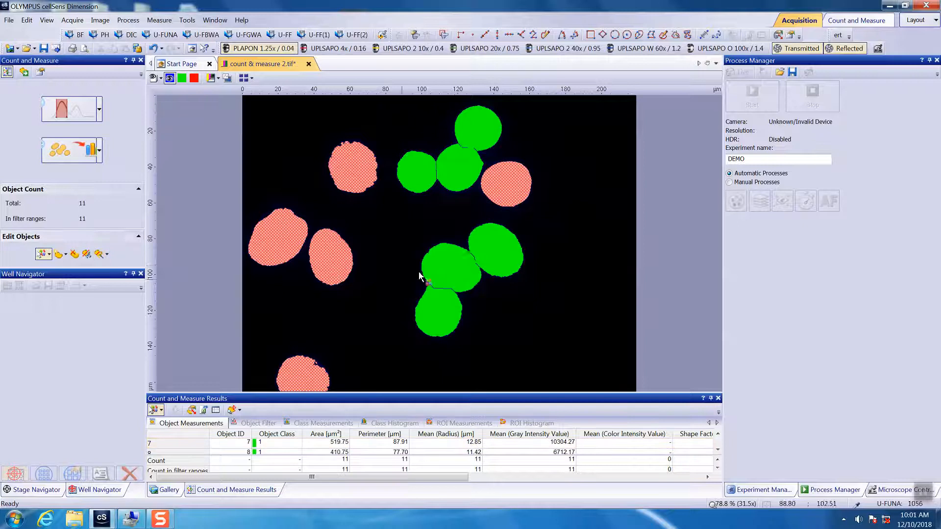
click(49, 254)
click(54, 267)
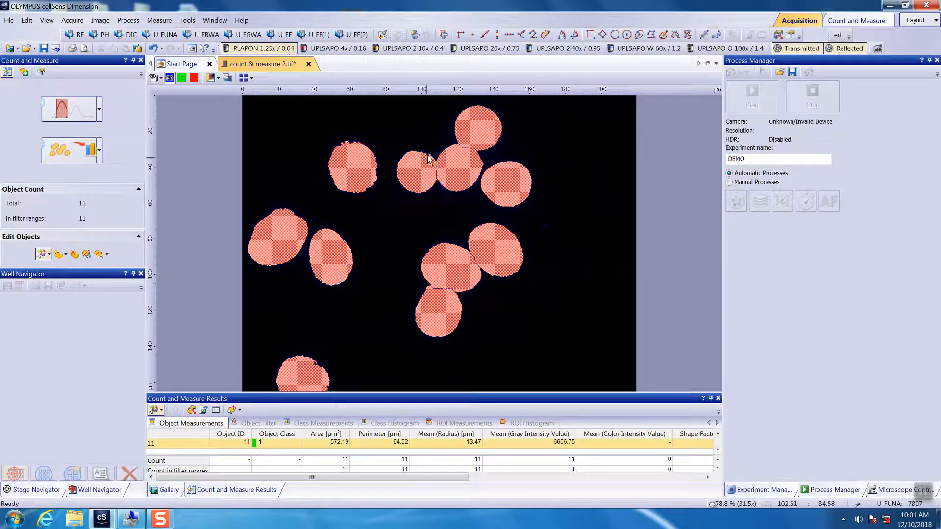
- Create ROIs from the selected nucleus objects
right_click(359, 186)
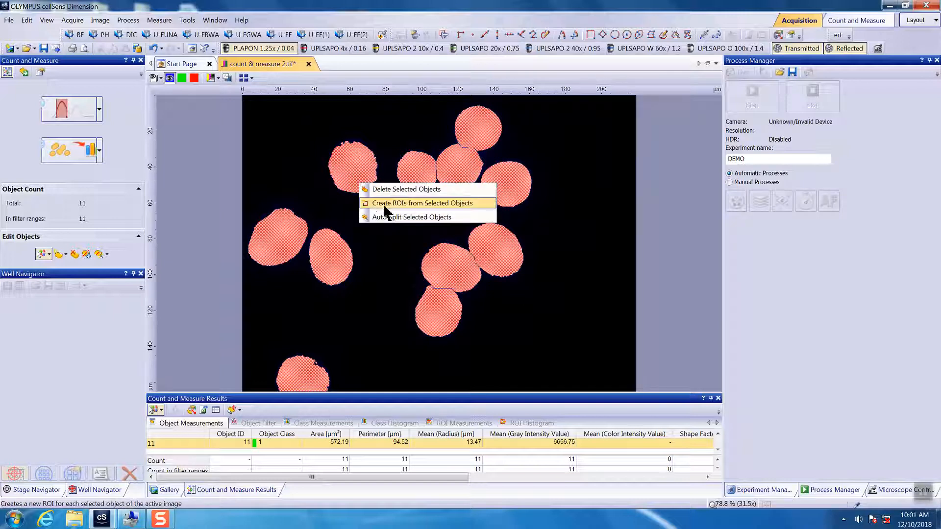
click(427, 203)
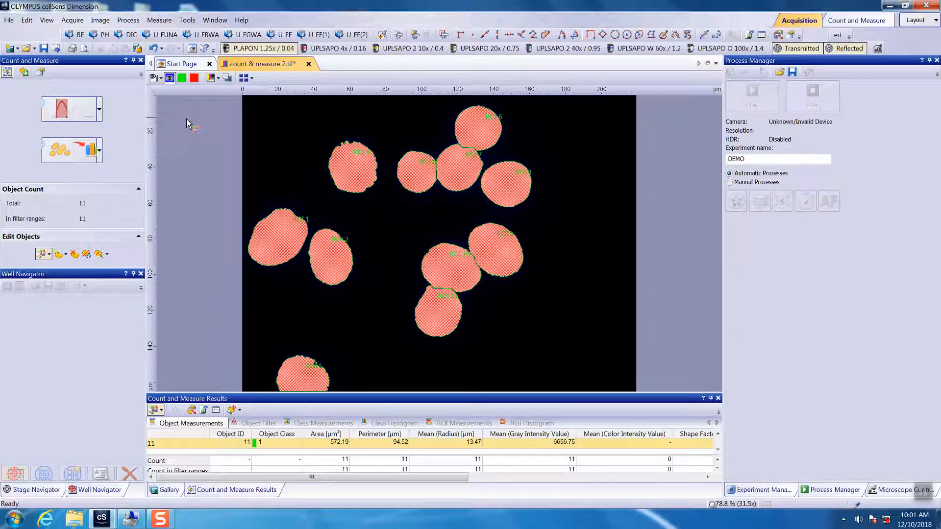
- Hide the detected objects layer so only the ROI outlines remain over the image
click(160, 77)
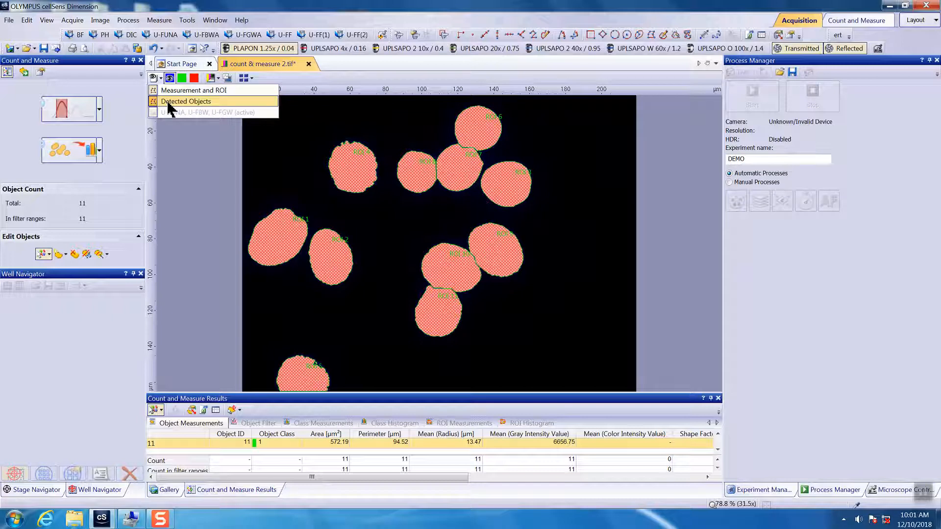
click(168, 102)
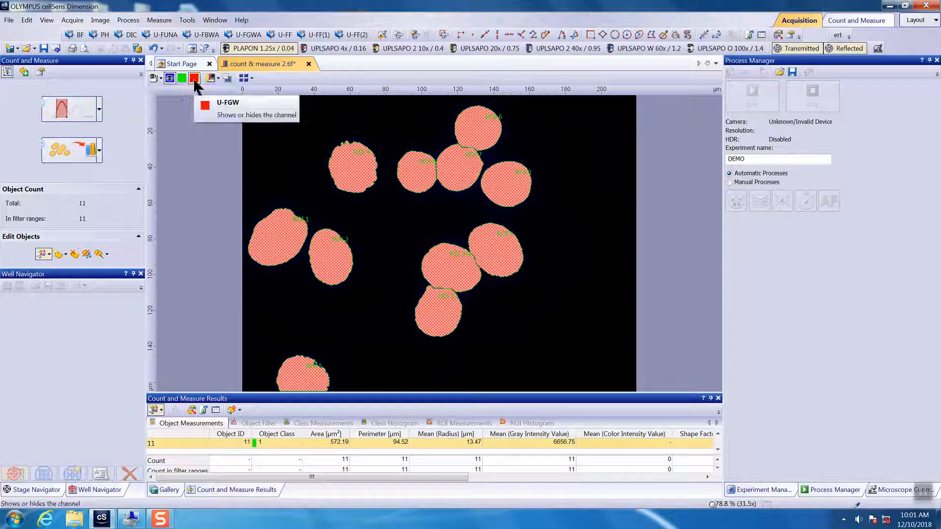
click(161, 80)
click(175, 101)
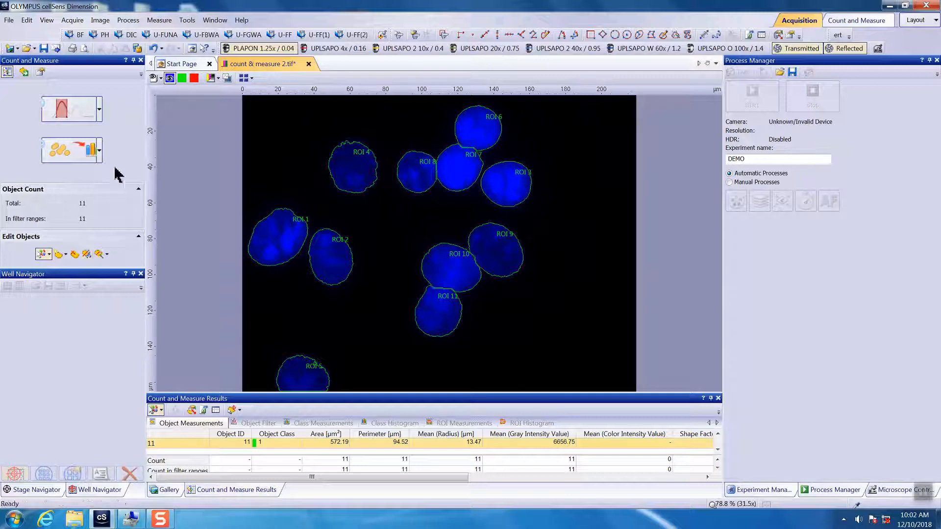
- Show the green and red channels and hide the blue channel
click(181, 78)
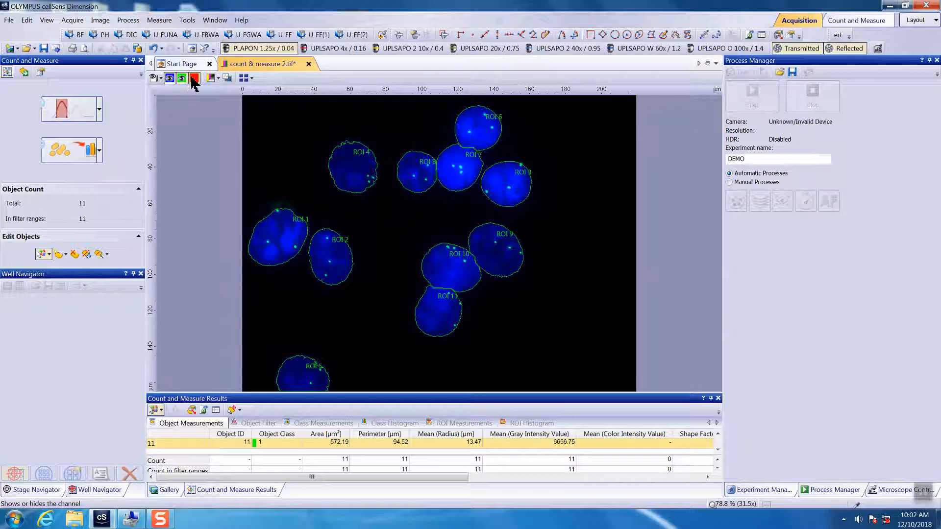
click(193, 78)
click(170, 79)
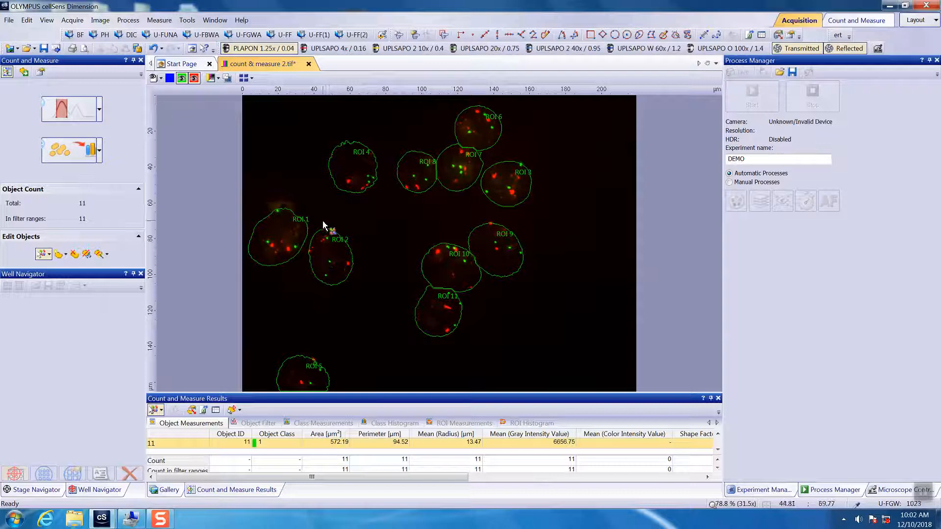
- Open the Count and Measure detection options and set the detection area to ROI
click(99, 150)
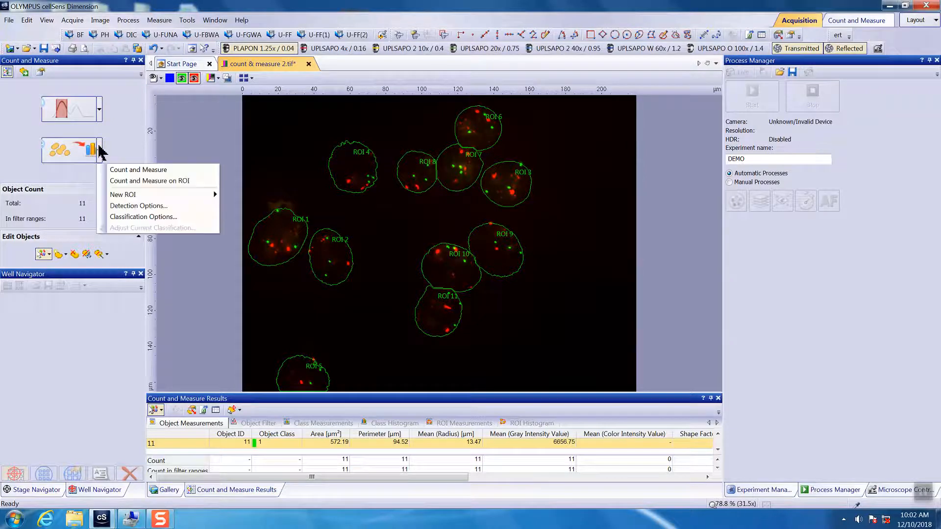
click(147, 206)
drag(516, 106, 582, 155)
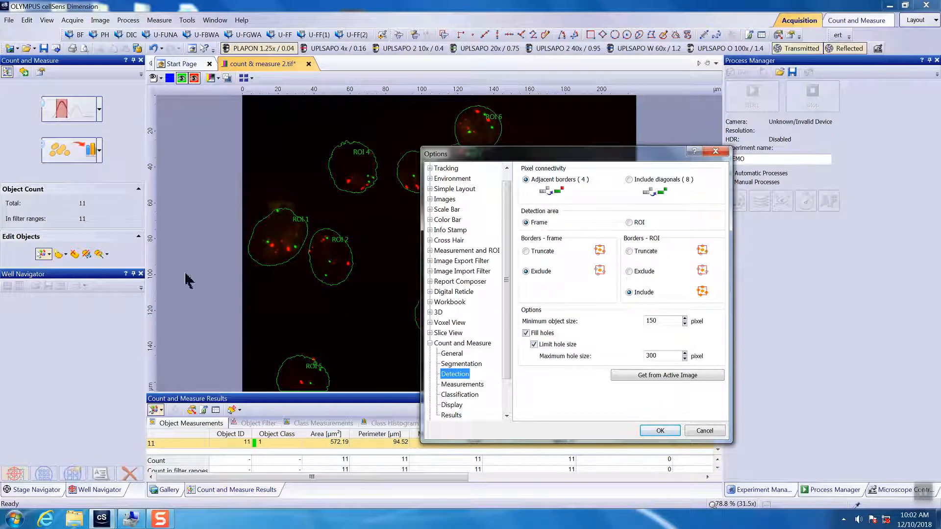
click(628, 223)
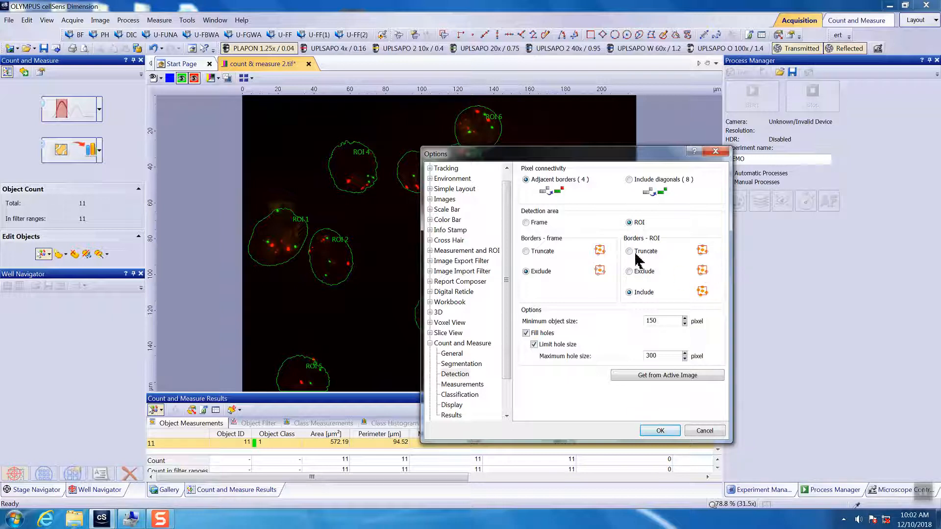
- Set ROI borders to Exclude, minimum object size to 5 pixels, turn off Fill holes, and apply the options
click(630, 272)
drag(669, 325, 617, 314)
text(1)
click(529, 334)
click(661, 430)
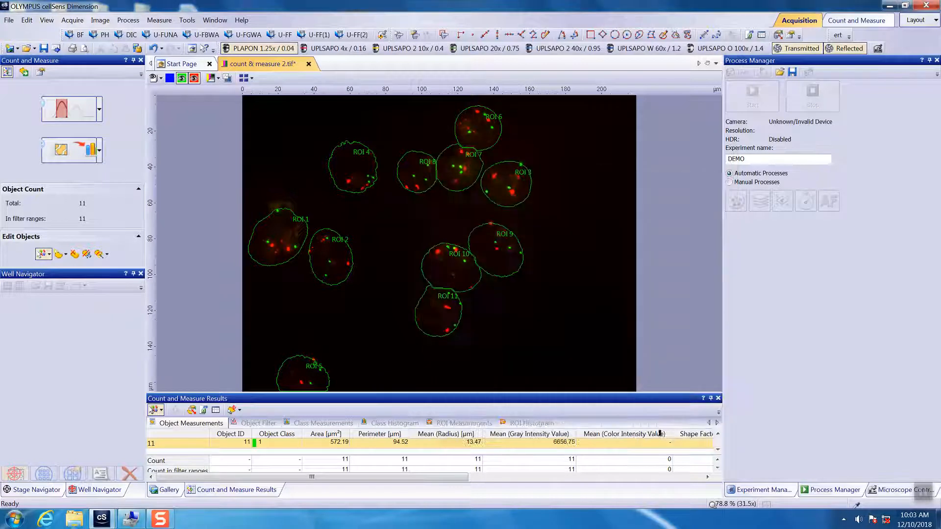
- Run Count and Measure to detect the signal spots within the ROIs, overwriting the previous objects
click(61, 150)
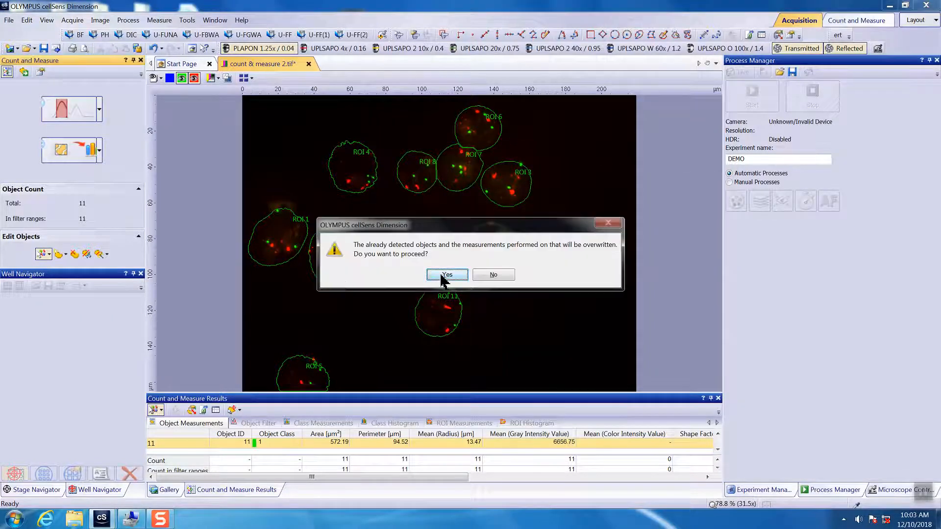
click(448, 275)
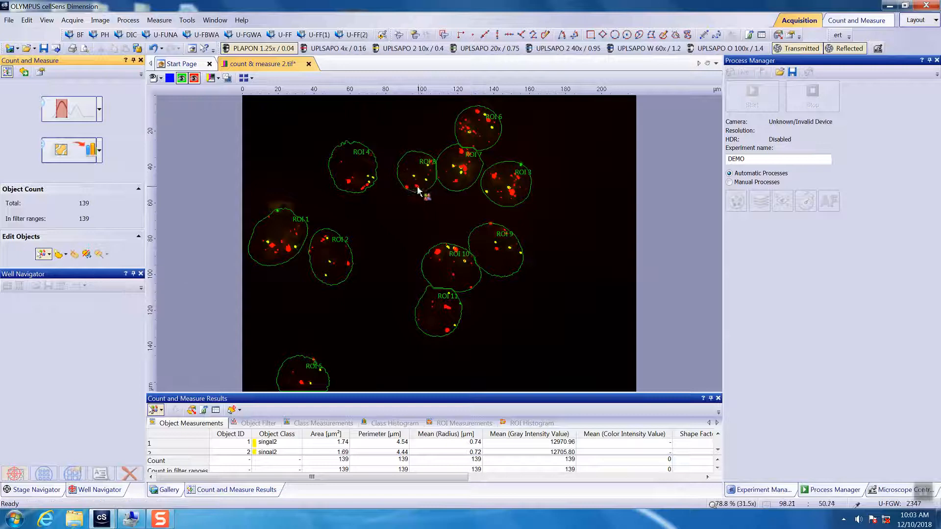
scroll(405, 201, up, 5)
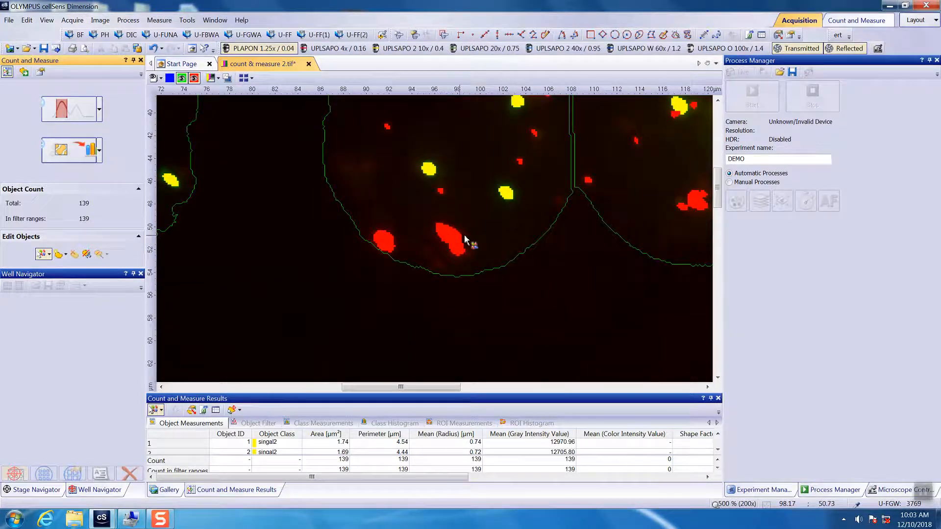
scroll(436, 244, down, 2)
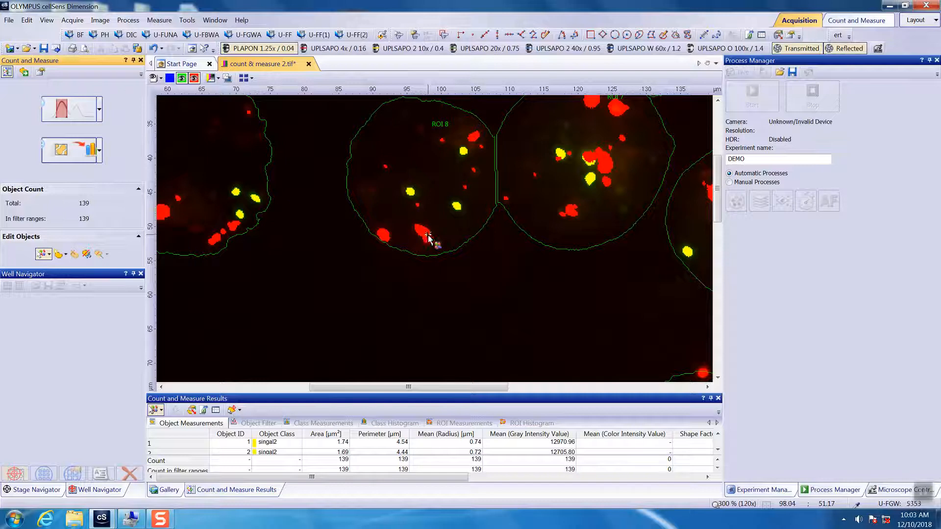
scroll(500, 320, down, 3)
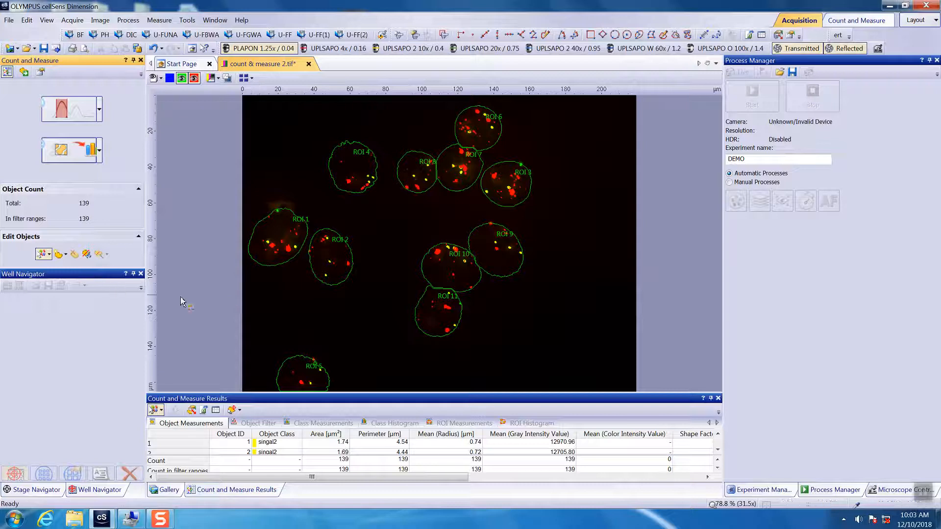
scroll(333, 329, down, 1)
scroll(404, 328, up, 1)
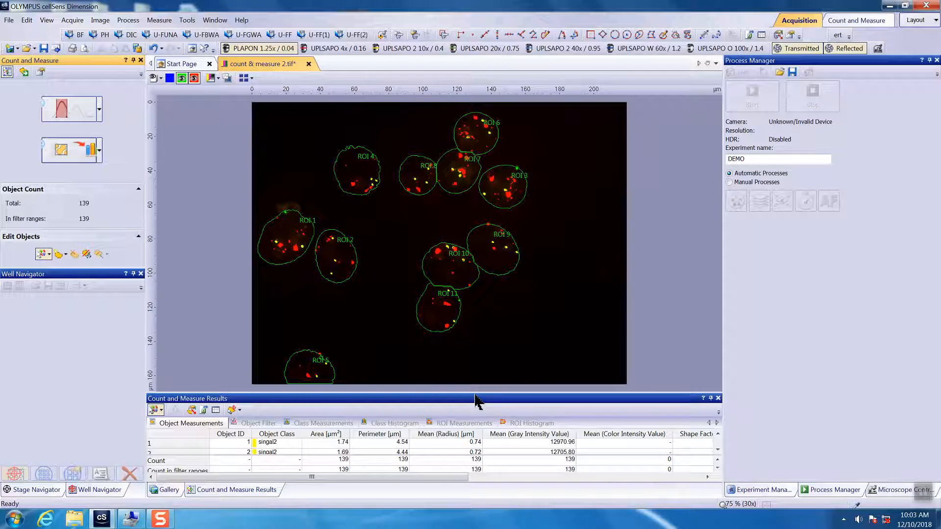
- Enlarge the results panel to review the object measurements table
drag(475, 401, 479, 269)
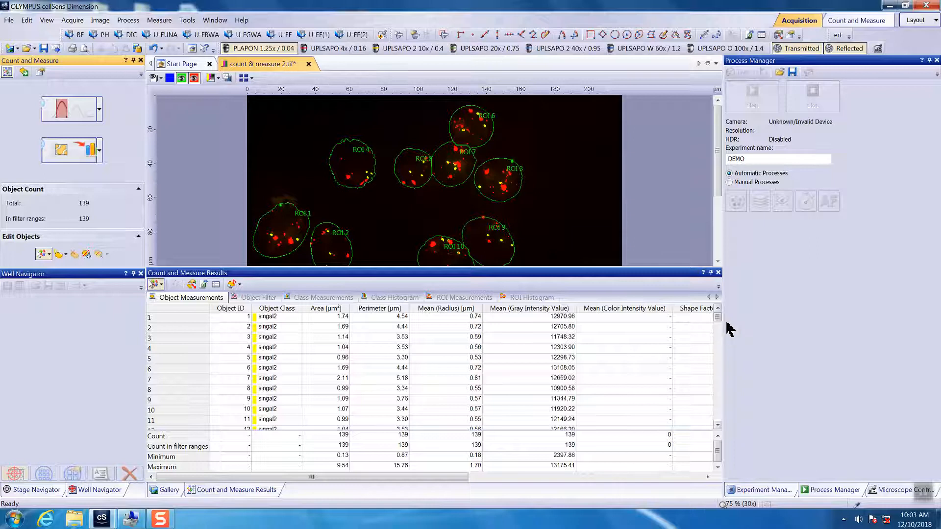
drag(718, 317, 717, 357)
scroll(715, 414, up, 17)
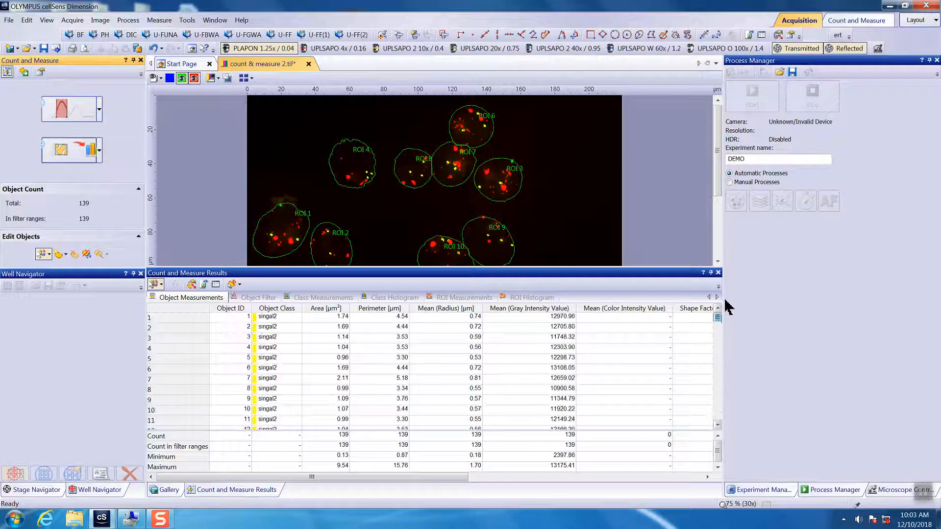
- Show the class histogram grouped by ROI with Object Count as the measurement
click(387, 299)
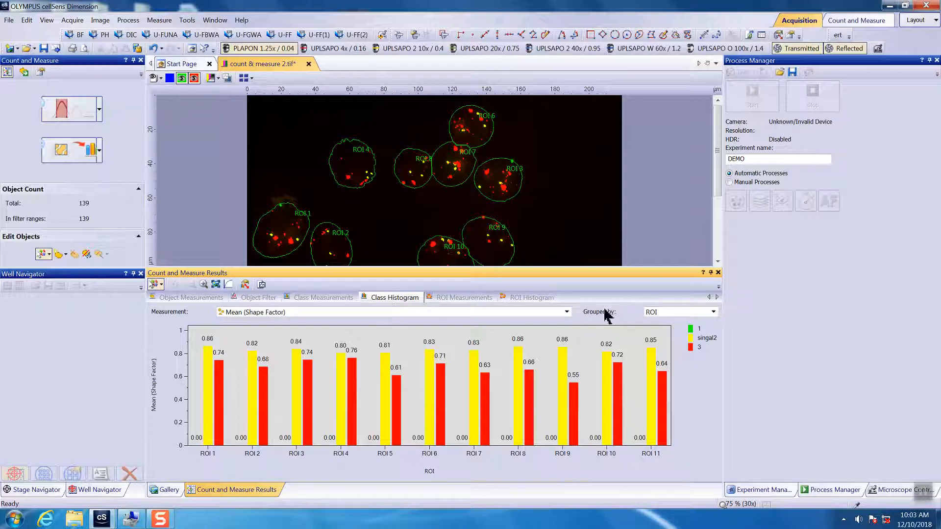
click(708, 315)
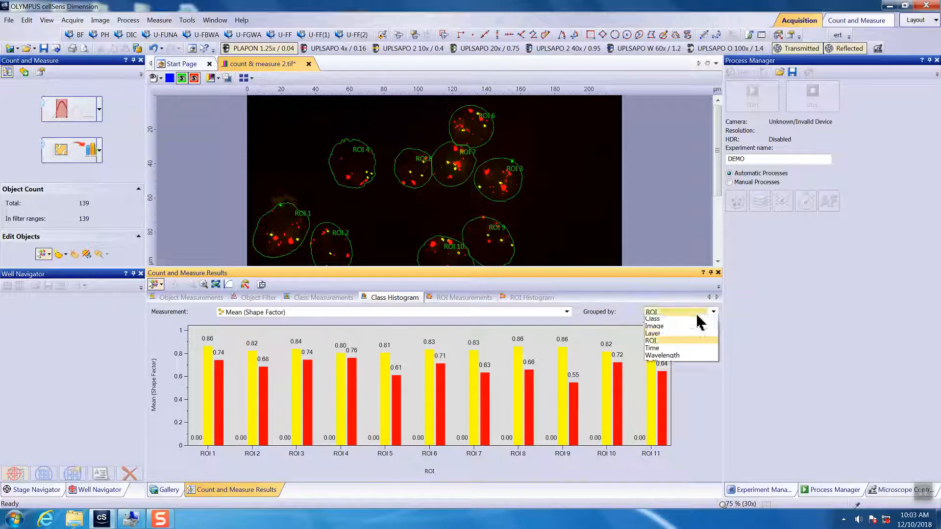
click(653, 341)
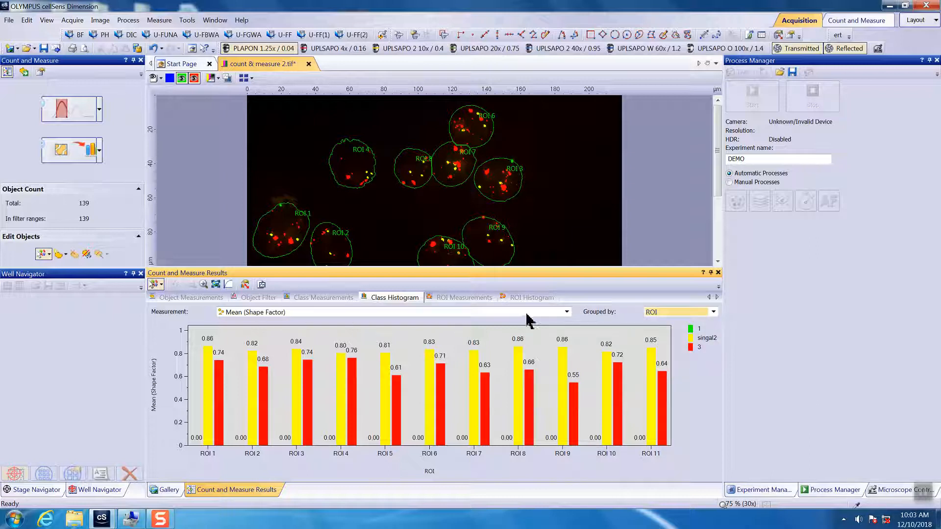
click(544, 313)
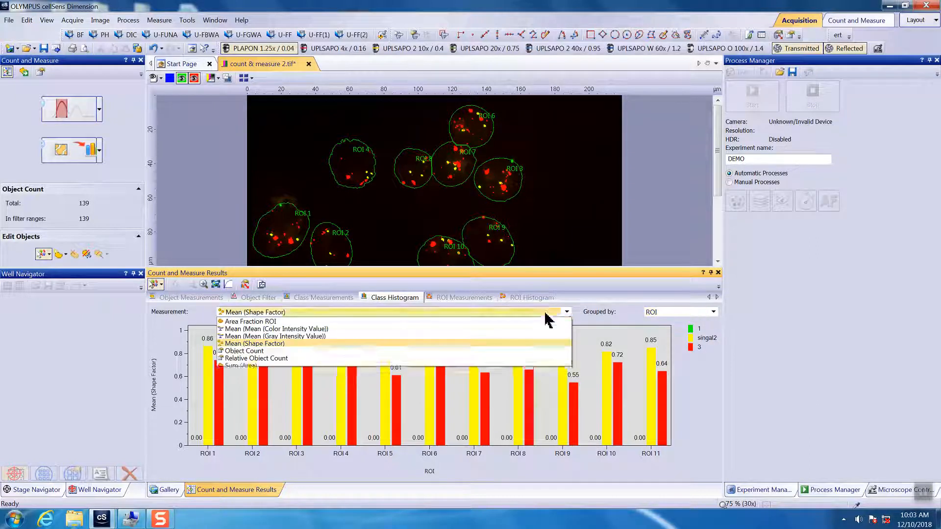
click(258, 354)
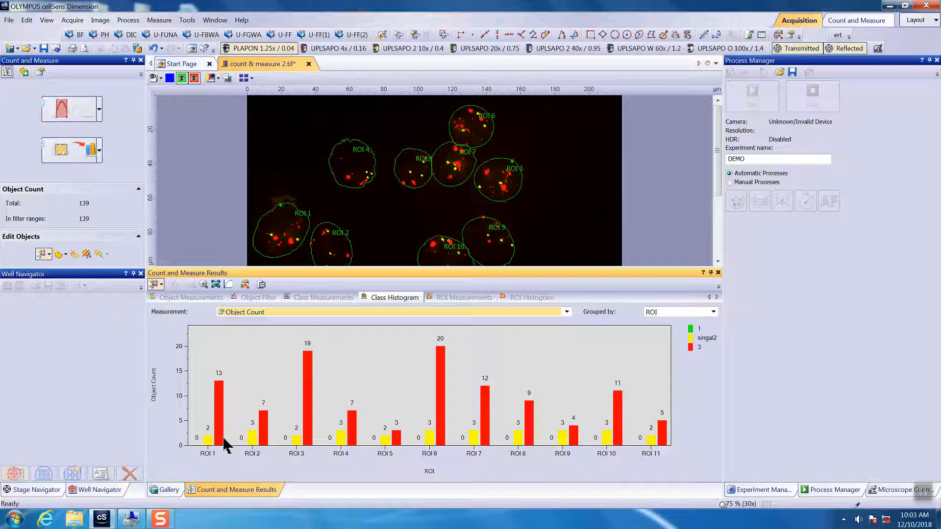
- Switch the class histogram measurement to Area Fraction ROI
click(566, 312)
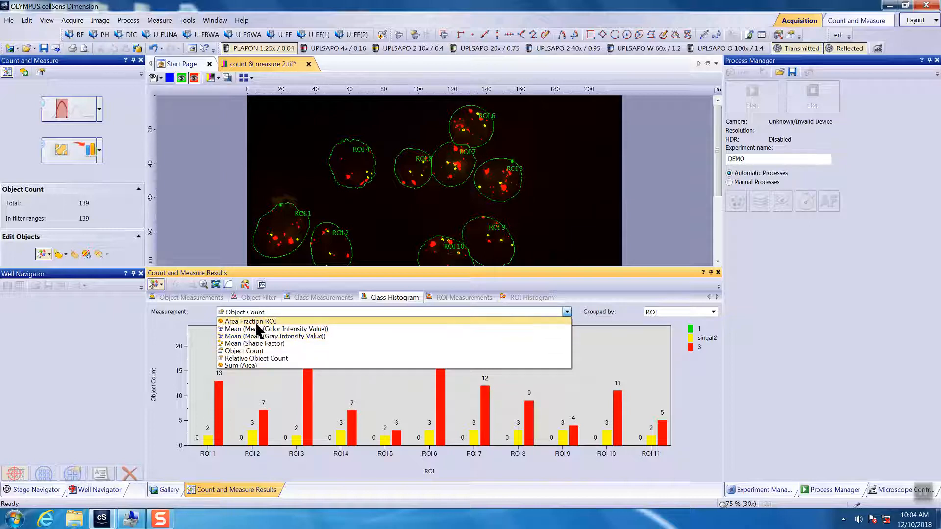
click(256, 322)
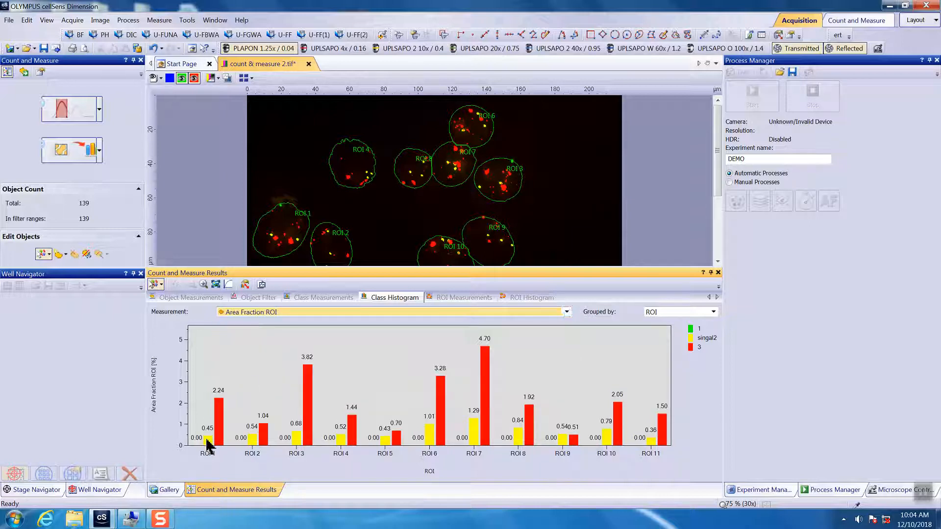
- Open the class measurements table to review per-class results
click(324, 299)
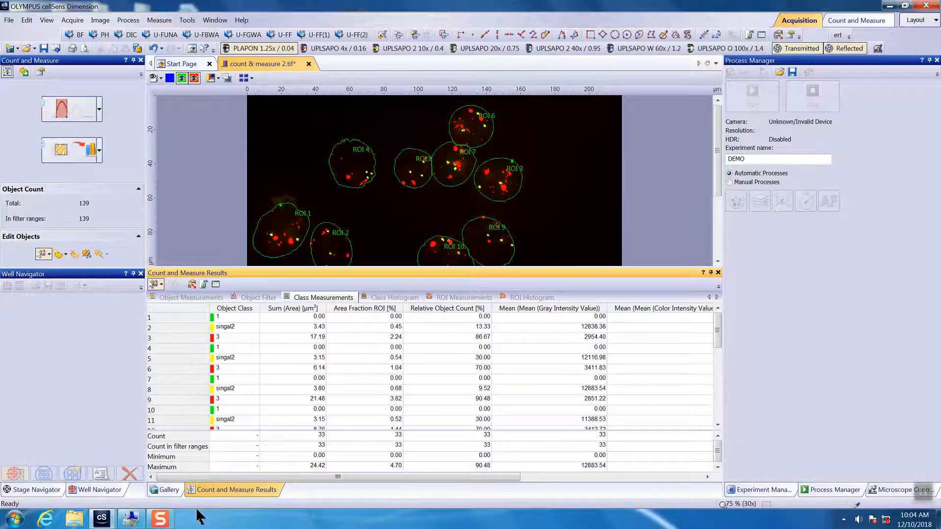
click(162, 521)
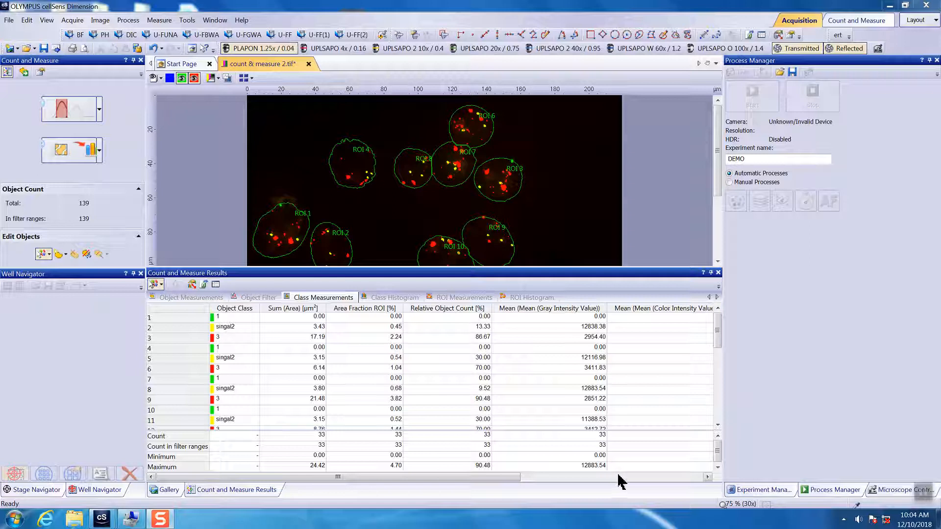